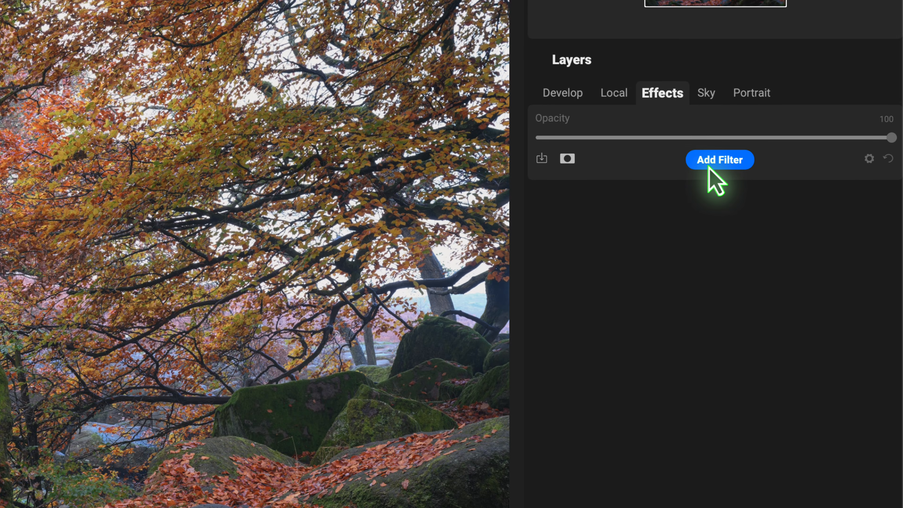
Add a Weather filter with the Foghorn style and set its fog distance to -47, rotation to -100 and transition to 16.
left_click(726, 165)
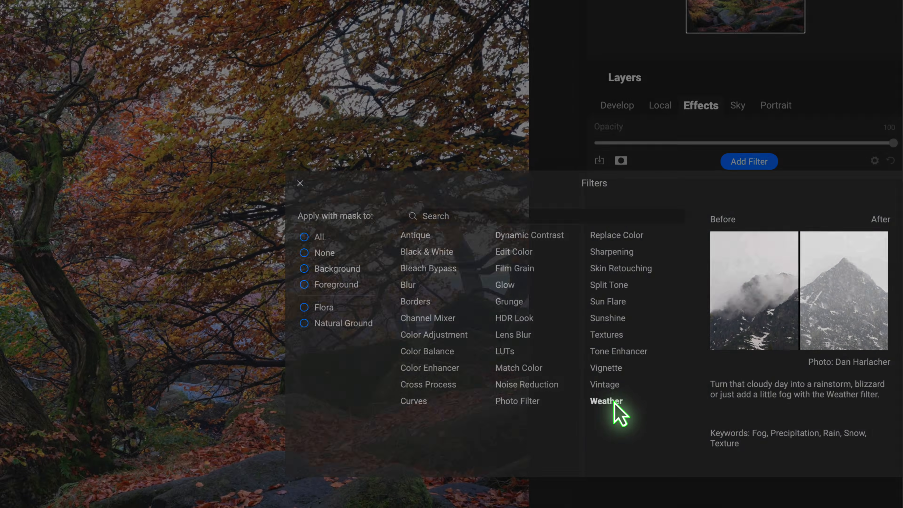
left_click(555, 445)
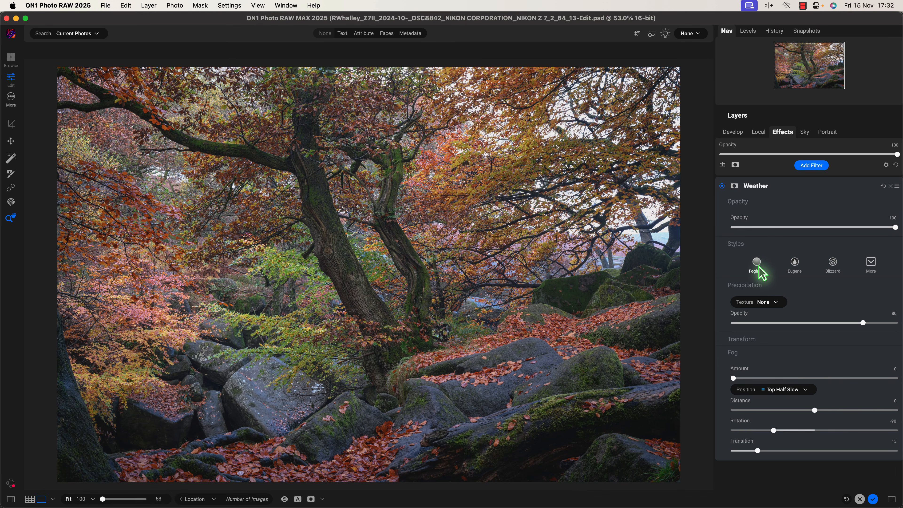
left_click(758, 263)
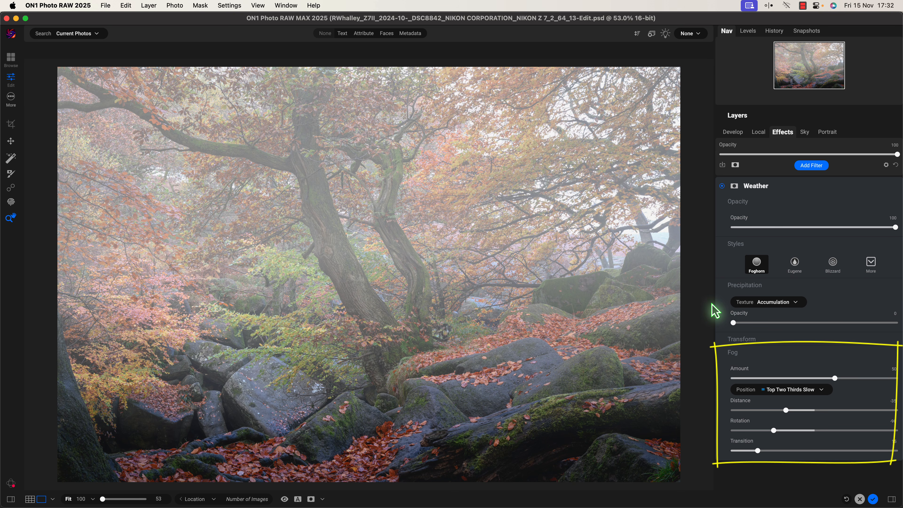
left_click_drag(786, 411, 760, 451)
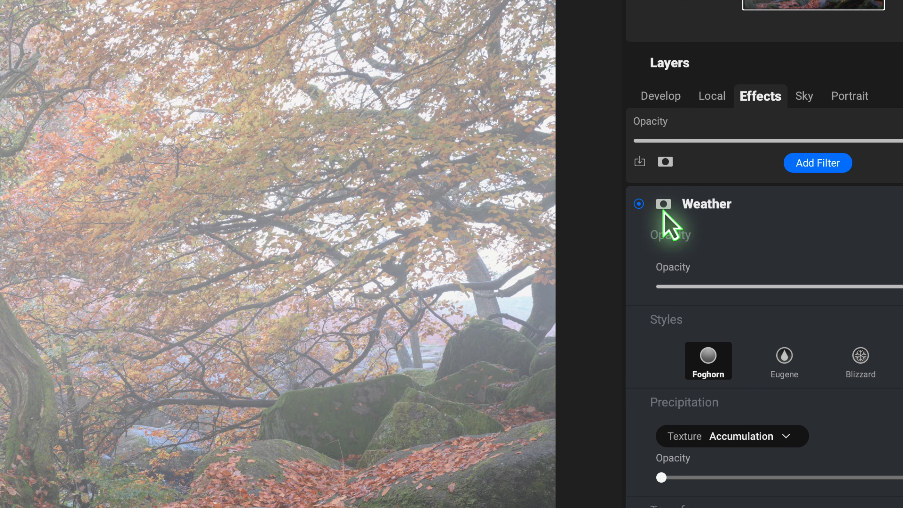
Create a depth mask on the Weather filter, checking it in the mask view.
left_click(663, 209)
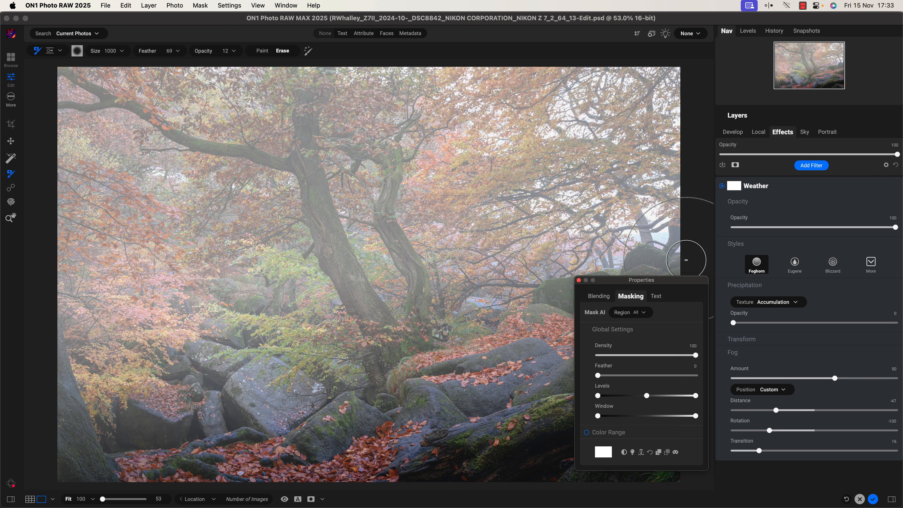
left_click(675, 452)
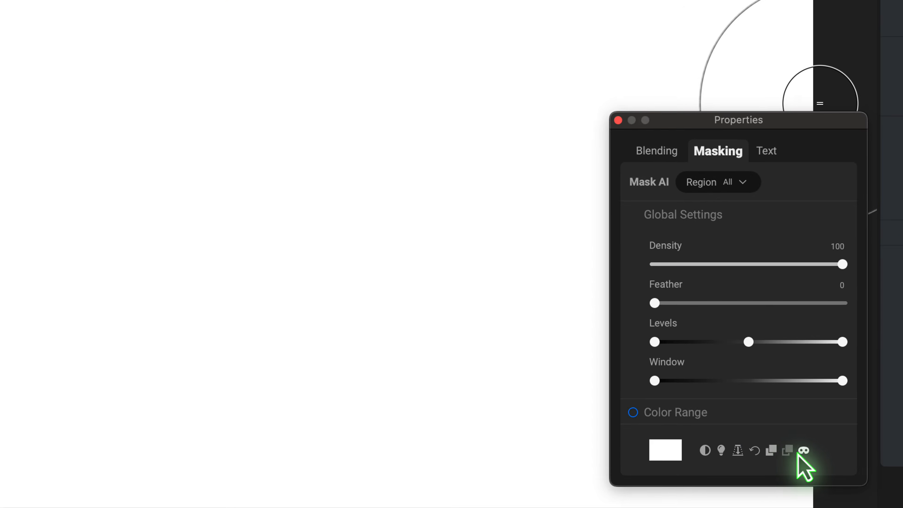
left_click(746, 450)
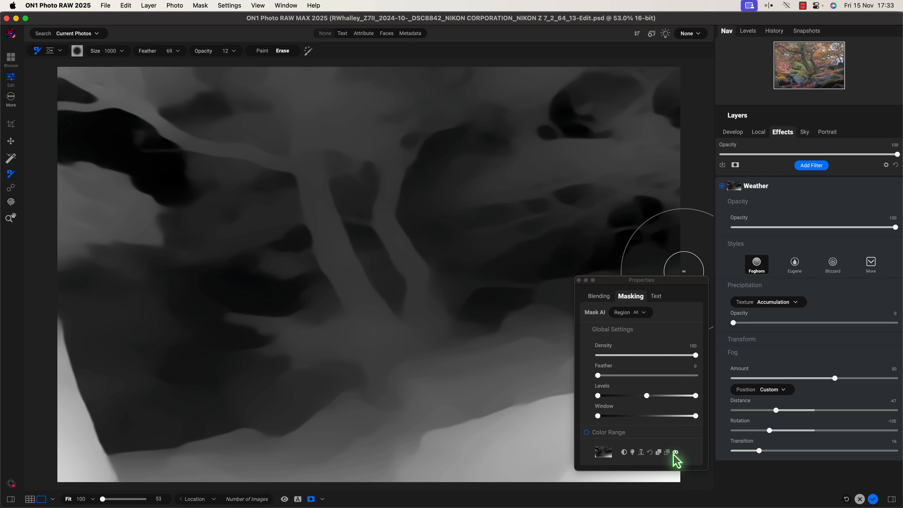
left_click(675, 453)
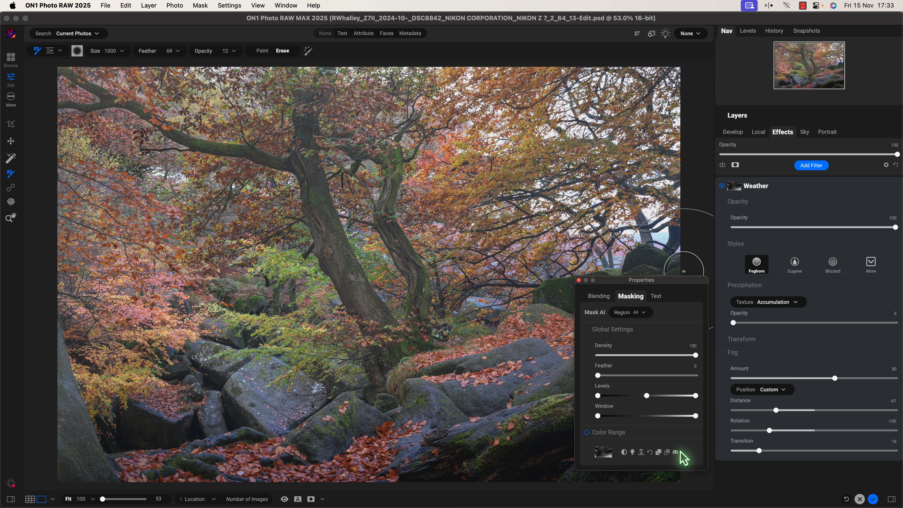
Invert the Weather filter's depth mask and set the fog amount to 44.
left_click(624, 453)
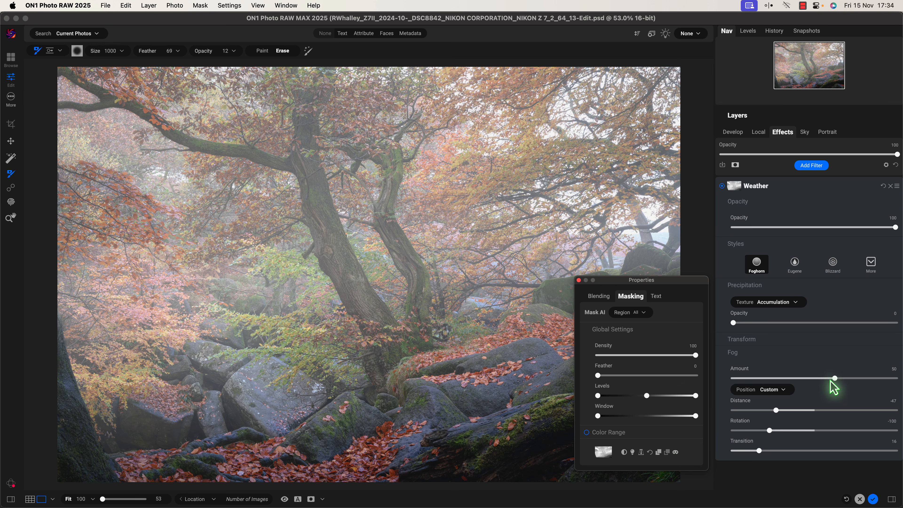
left_click_drag(835, 378, 805, 379)
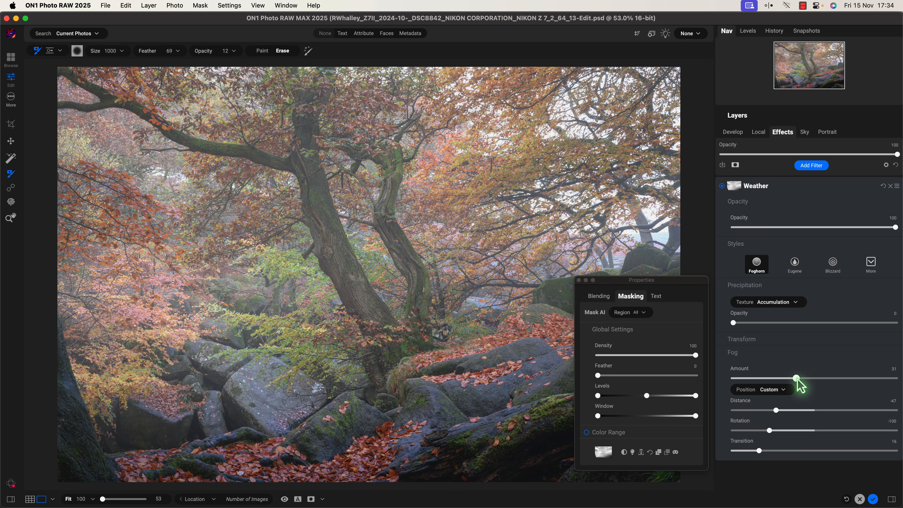
left_click_drag(796, 378, 823, 378)
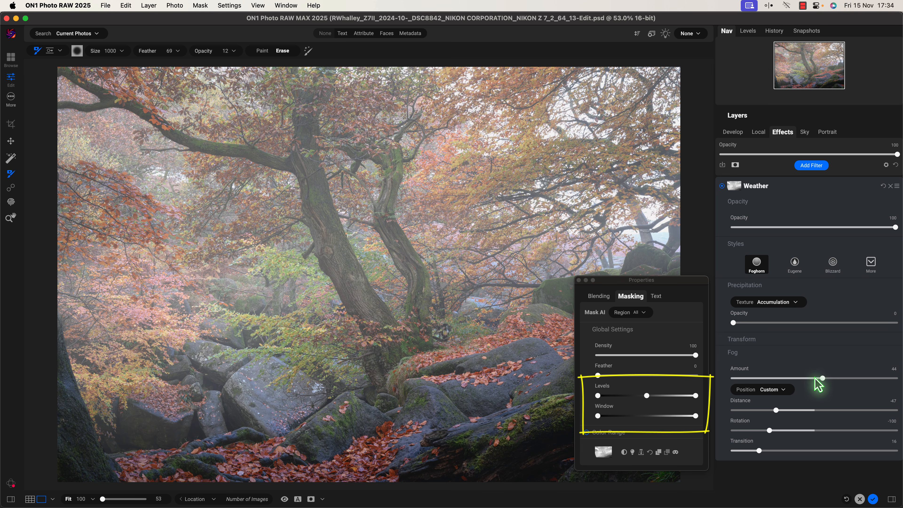
Adjust the depth mask's Levels and Window in the mask view so the fog mainly covers the distant background areas.
left_click(647, 396)
left_click_drag(647, 395, 610, 395)
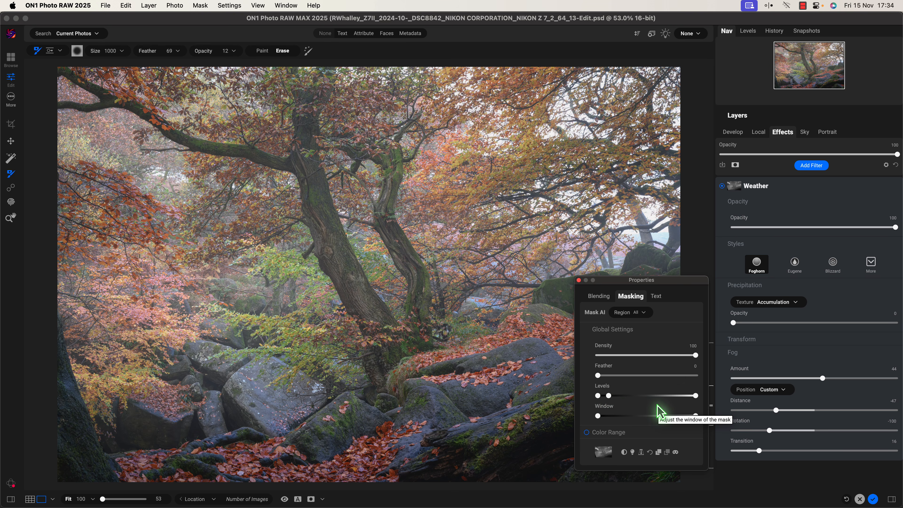
left_click(676, 453)
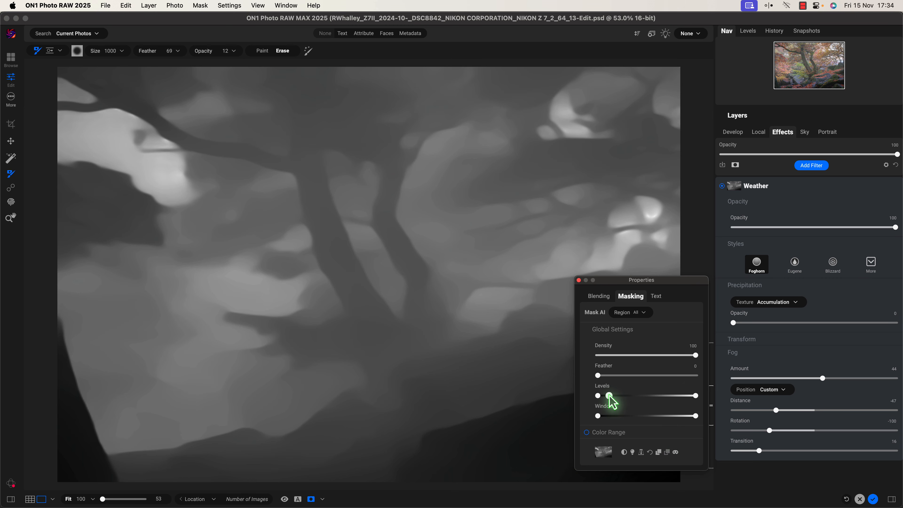
mouse_move(609, 396)
left_mouse_down()
mouse_move(678, 395)
mouse_move(615, 401)
left_mouse_up()
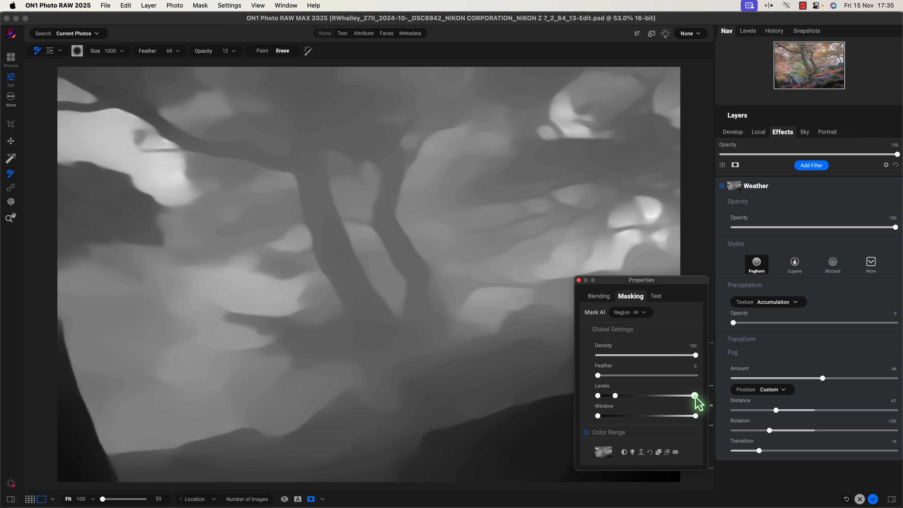
left_click_drag(696, 398, 672, 396)
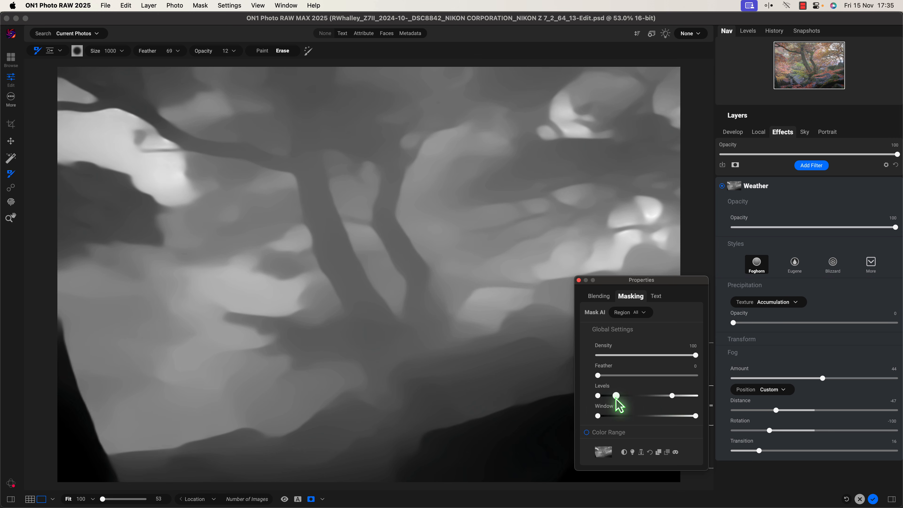
left_click_drag(604, 397, 622, 396)
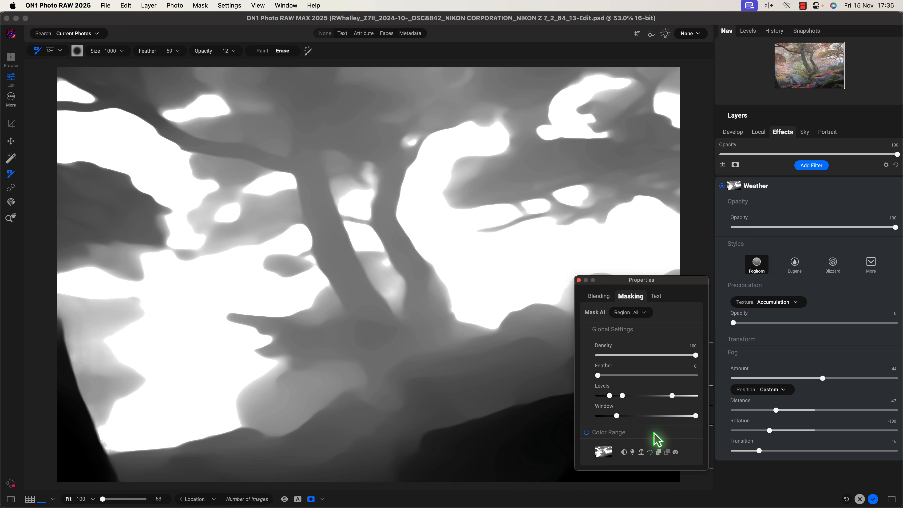
left_click(676, 452)
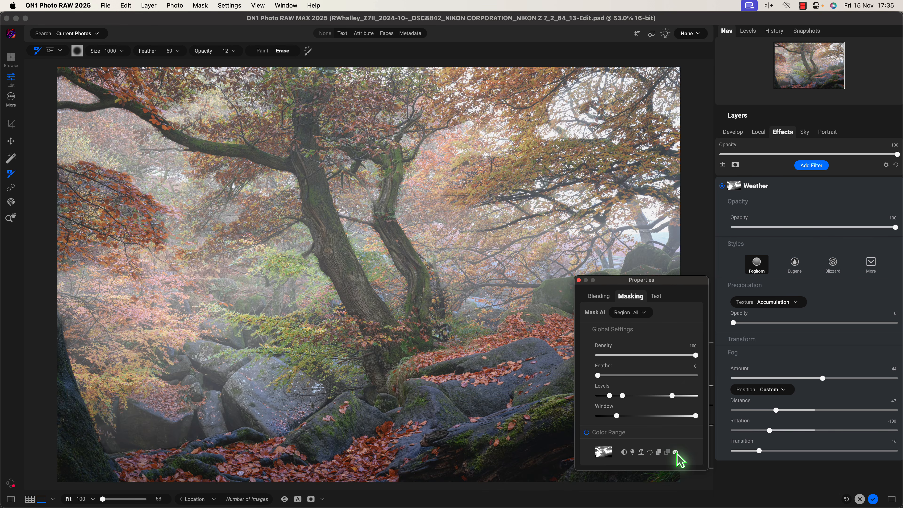
left_click_drag(672, 396, 615, 397)
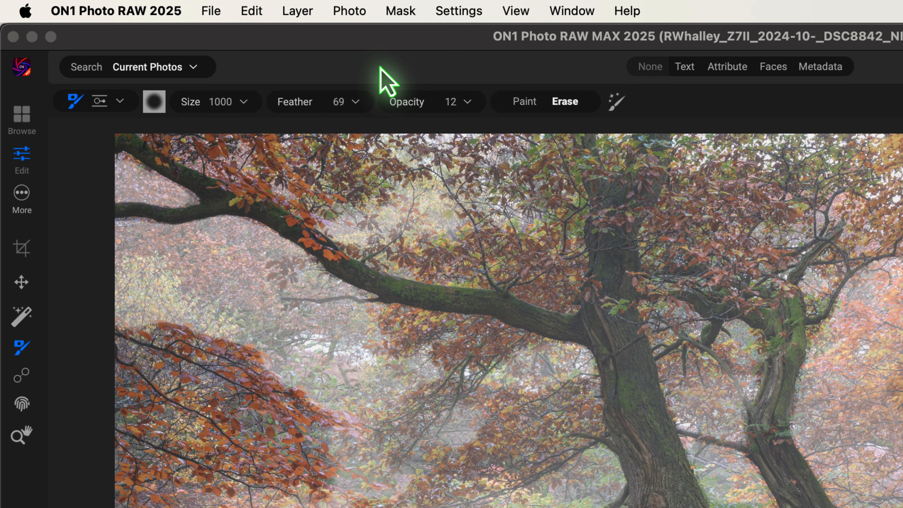
Paint fog onto the mask over the left foliage and the right-hand branches with a brush at feather 64 and opacity 15.
left_click(355, 104)
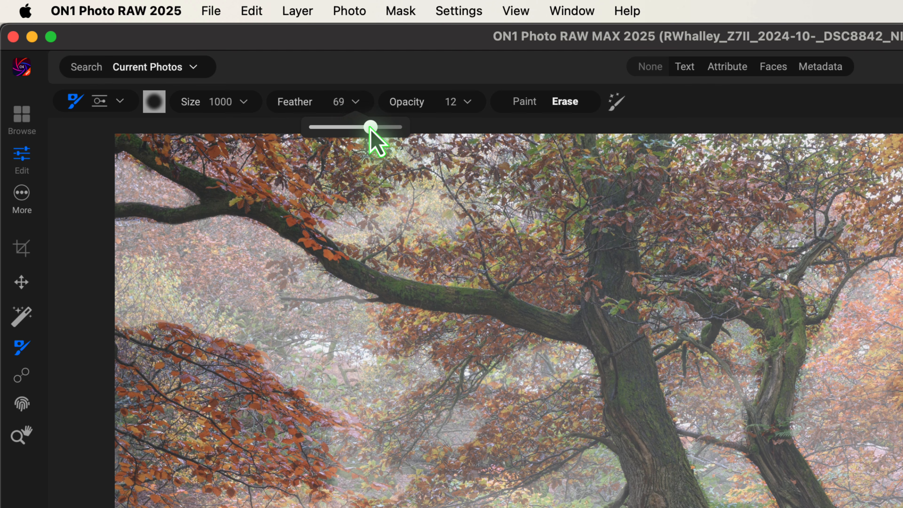
mouse_move(370, 127)
left_mouse_down()
mouse_move(335, 127)
mouse_move(375, 127)
mouse_move(367, 127)
left_mouse_up()
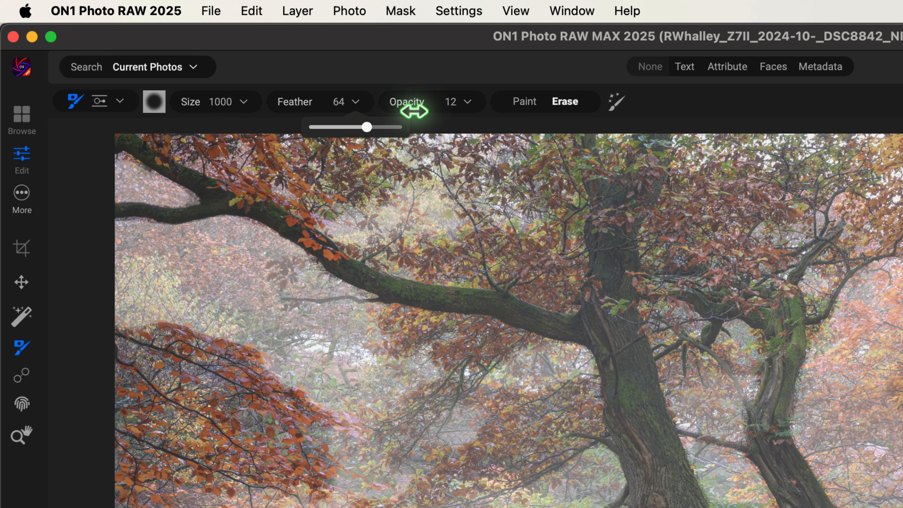
left_click(468, 102)
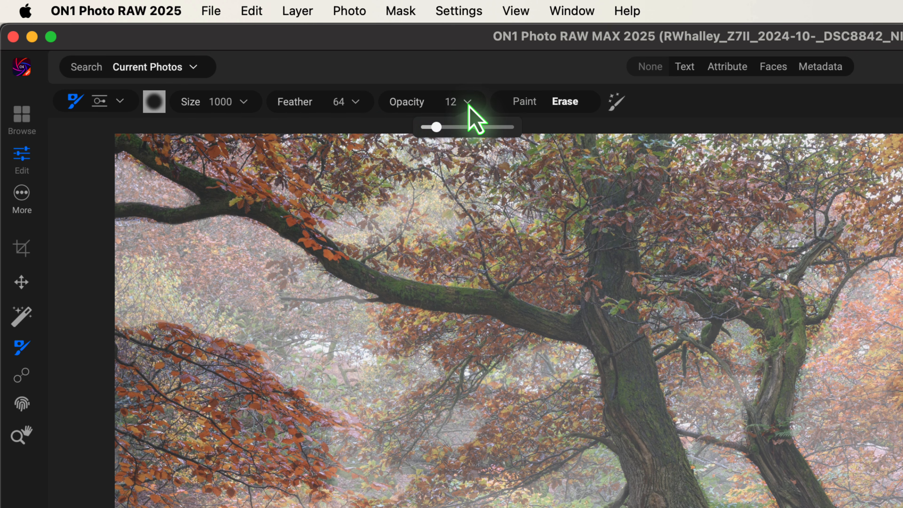
left_click_drag(433, 127, 441, 127)
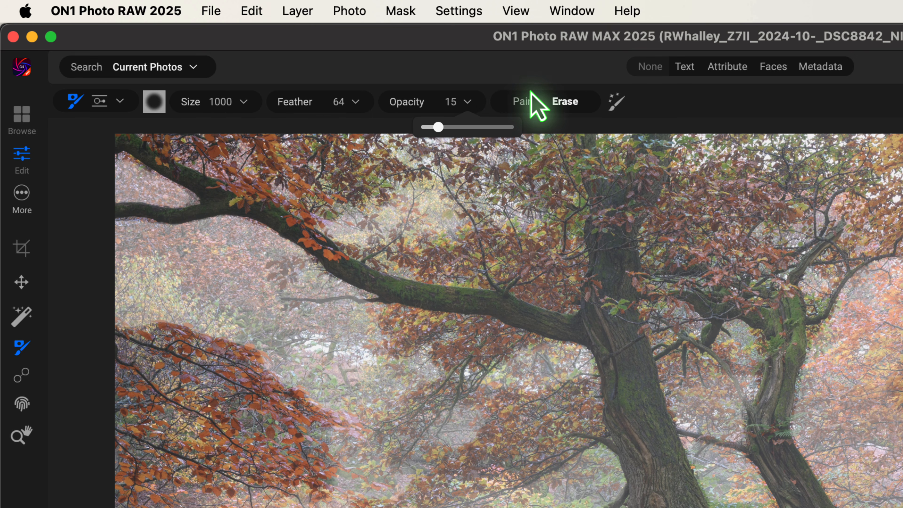
left_click(526, 101)
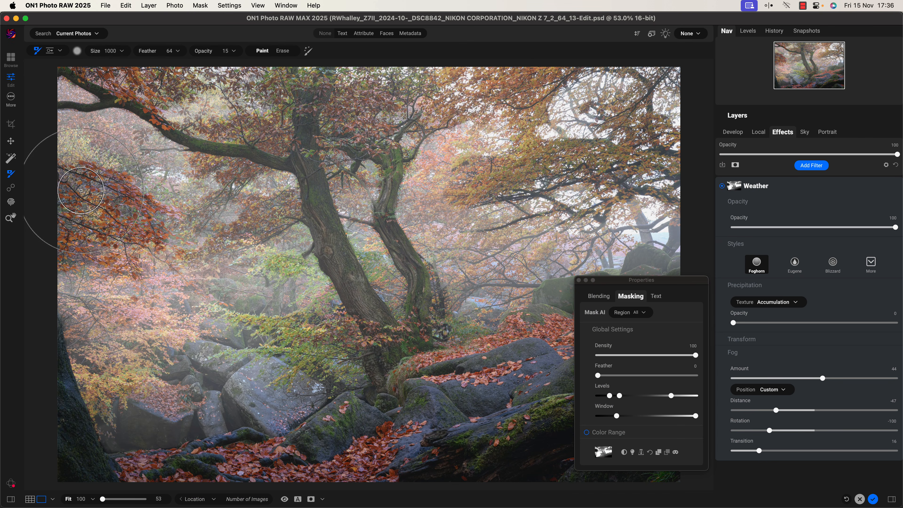
mouse_move(82, 194)
left_mouse_down()
mouse_move(106, 218)
mouse_move(158, 191)
mouse_move(104, 188)
mouse_move(131, 122)
mouse_move(66, 88)
mouse_move(150, 123)
left_mouse_up()
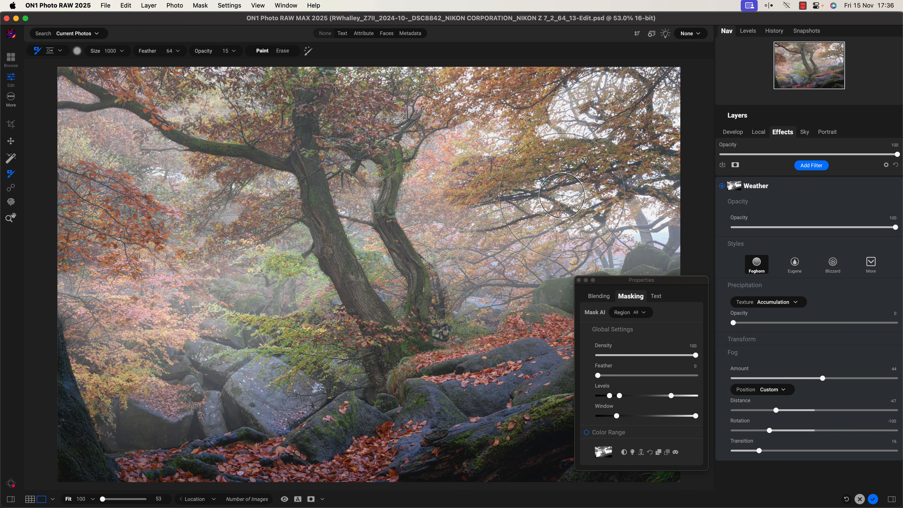
mouse_move(669, 174)
left_mouse_down()
mouse_move(547, 167)
mouse_move(661, 143)
mouse_move(633, 206)
mouse_move(648, 98)
mouse_move(576, 107)
mouse_move(467, 153)
mouse_move(625, 184)
mouse_move(637, 228)
mouse_move(661, 206)
mouse_move(525, 220)
left_mouse_up()
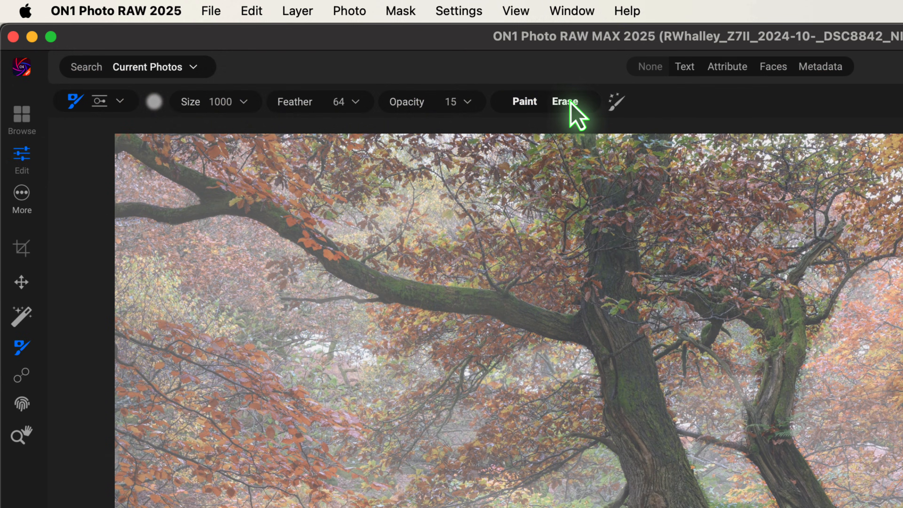
Erase fog from the tree trunks with a brush at size 300, feather 13 and opacity 11, and fine-tune the mask's Levels and Window.
left_click(567, 102)
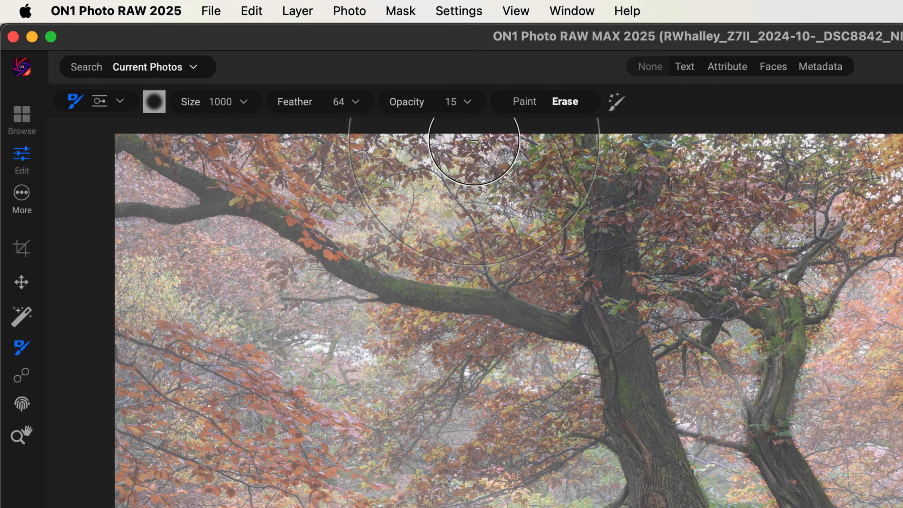
left_click(356, 103)
left_click_drag(367, 128, 326, 132)
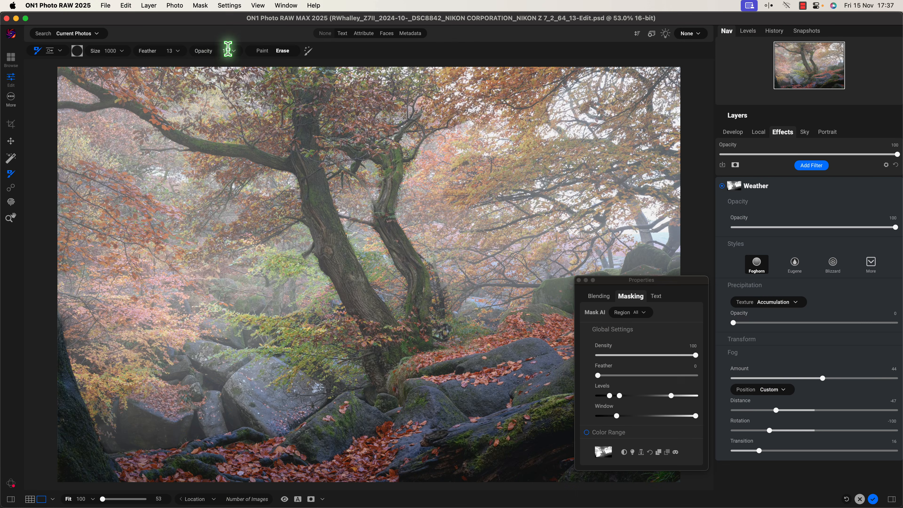
left_click(467, 102)
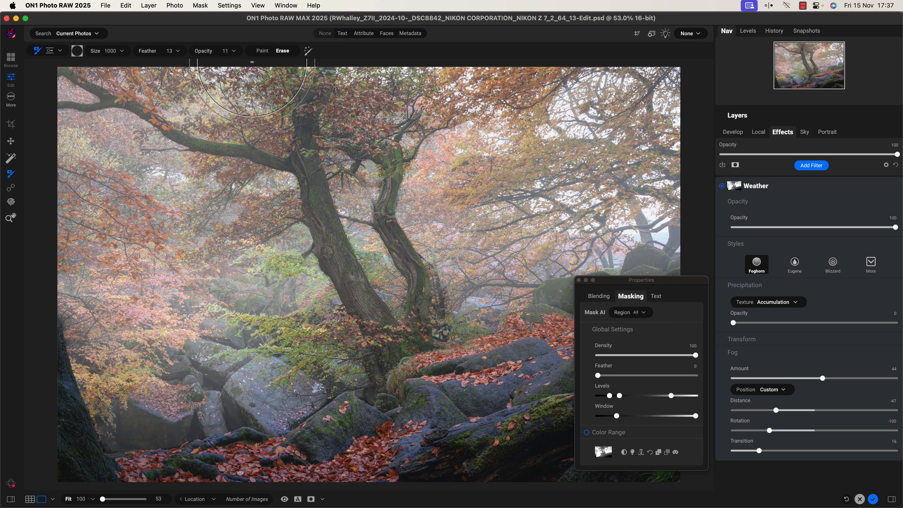
key("bracketleft")
key("bracketleft")
key("bracketleft")
key("bracketleft")
key("bracketleft")
key("bracketleft")
key("bracketleft")
key("bracketleft")
key("bracketleft")
key("bracketleft")
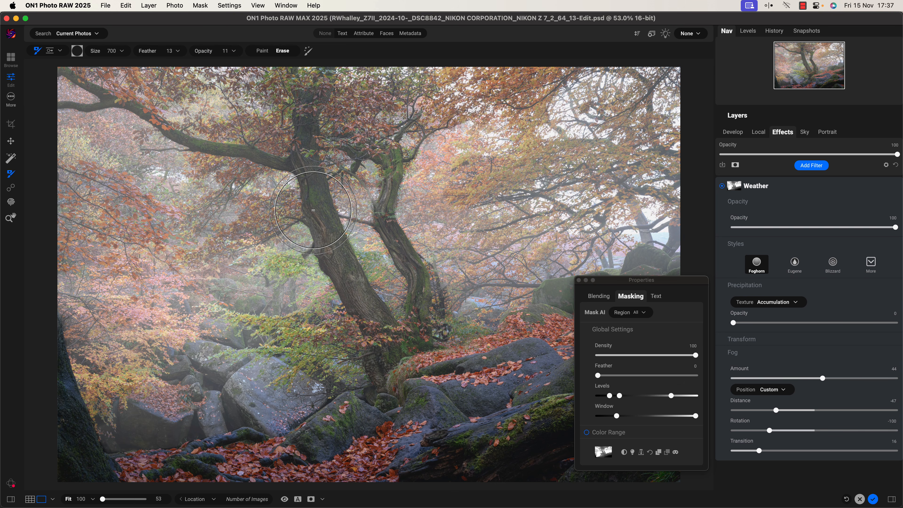
mouse_move(367, 308)
left_mouse_down()
mouse_move(372, 322)
mouse_move(338, 260)
mouse_move(311, 113)
mouse_move(318, 204)
mouse_move(388, 326)
mouse_move(391, 352)
mouse_move(354, 306)
mouse_move(379, 343)
mouse_move(419, 312)
mouse_move(389, 197)
mouse_move(426, 315)
mouse_move(416, 342)
mouse_move(393, 256)
mouse_move(386, 157)
mouse_move(470, 259)
left_mouse_up()
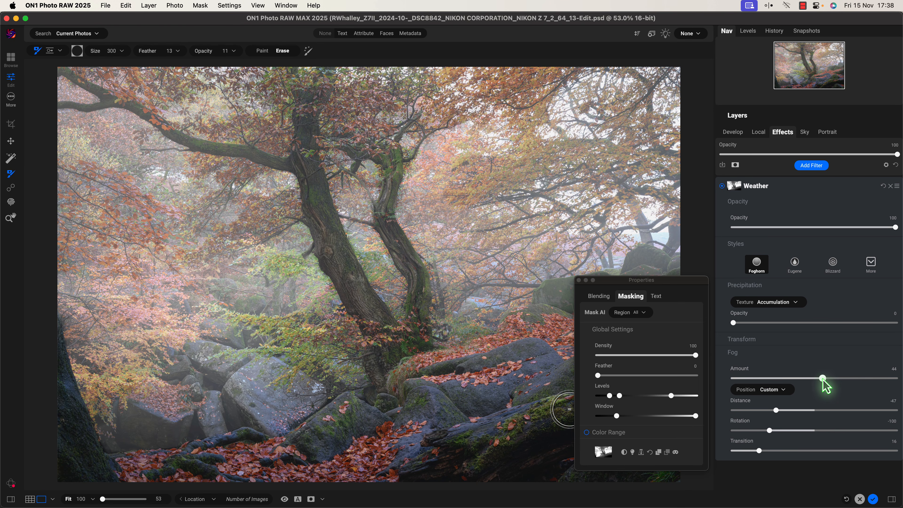
mouse_move(822, 378)
left_mouse_down()
mouse_move(805, 378)
mouse_move(839, 378)
mouse_move(828, 378)
left_mouse_up()
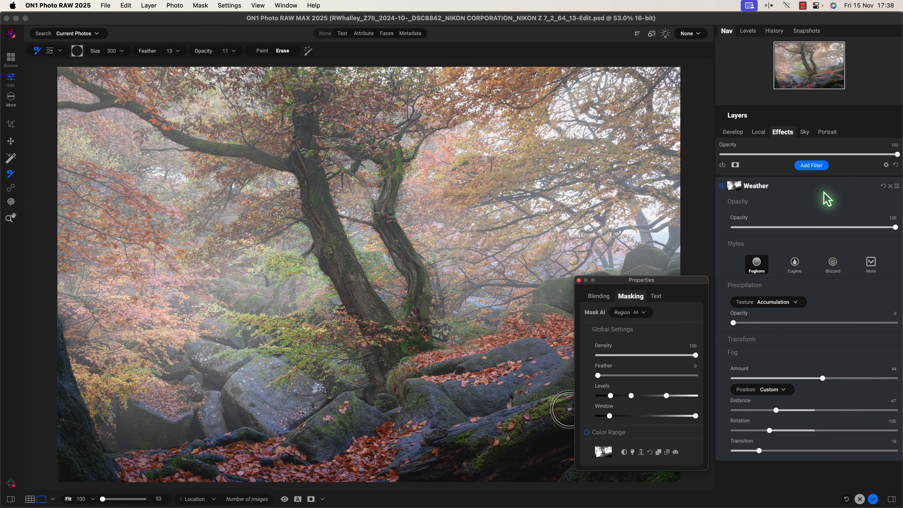
Add a second Weather filter with the Foghorn style, fog amount 36, distance -41, rotation -93 and transition 19.
left_click(816, 169)
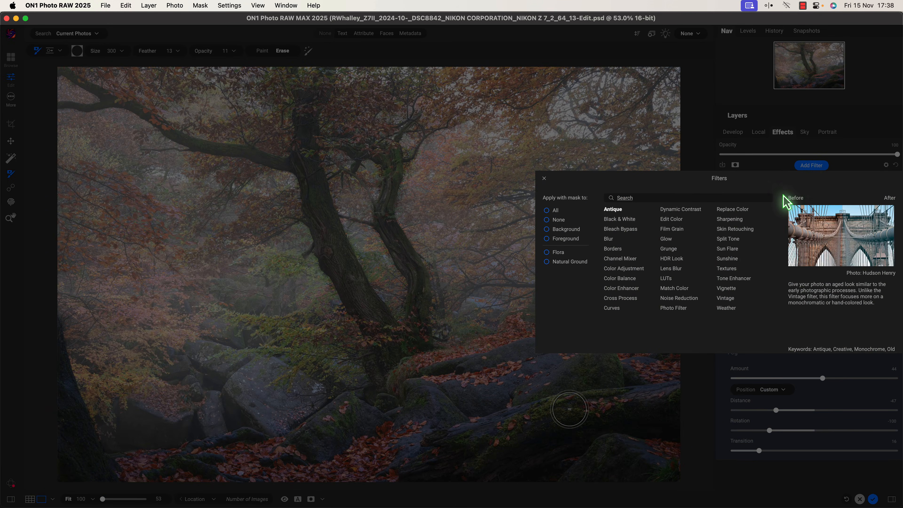
left_click(727, 308)
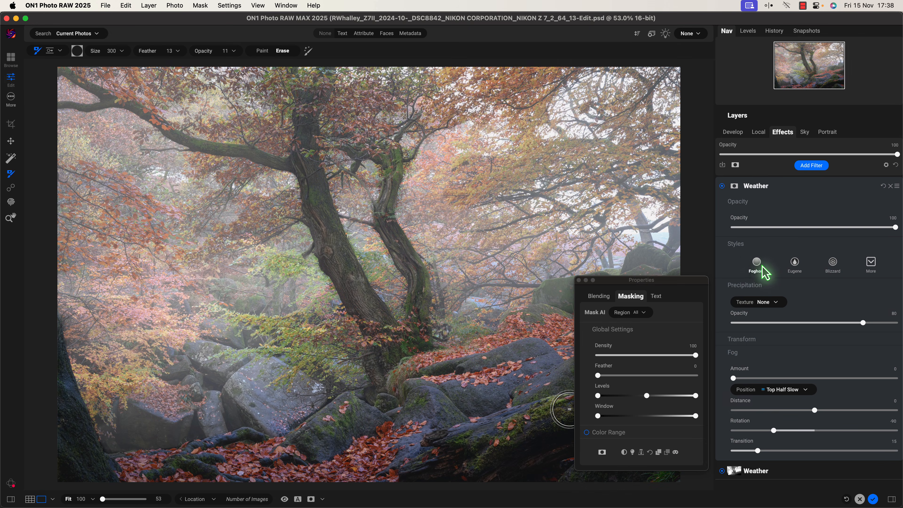
left_click(757, 265)
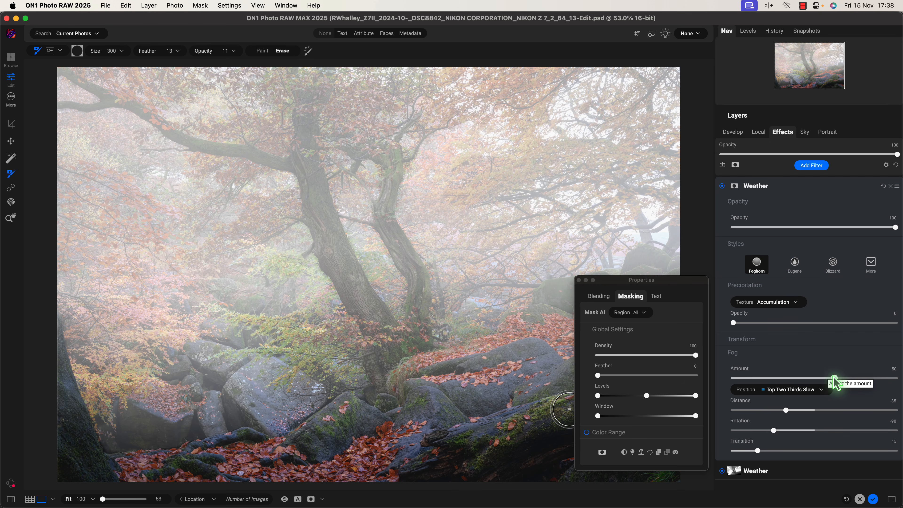
left_click_drag(835, 378, 806, 379)
left_click_drag(786, 411, 770, 449)
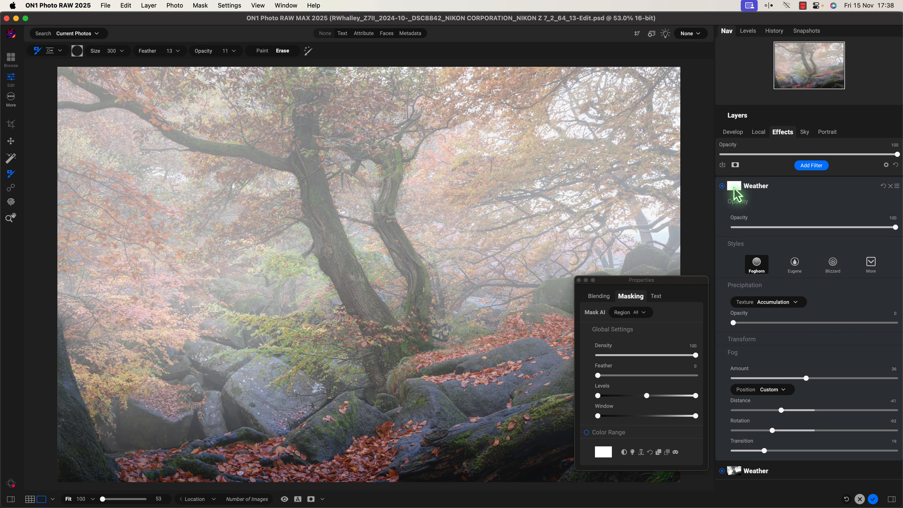
Invert the second Weather filter's mask to black and paint fog over the right-hand branches and left-centre rocks at size 1500, feather 65, opacity 13.
left_click(625, 454)
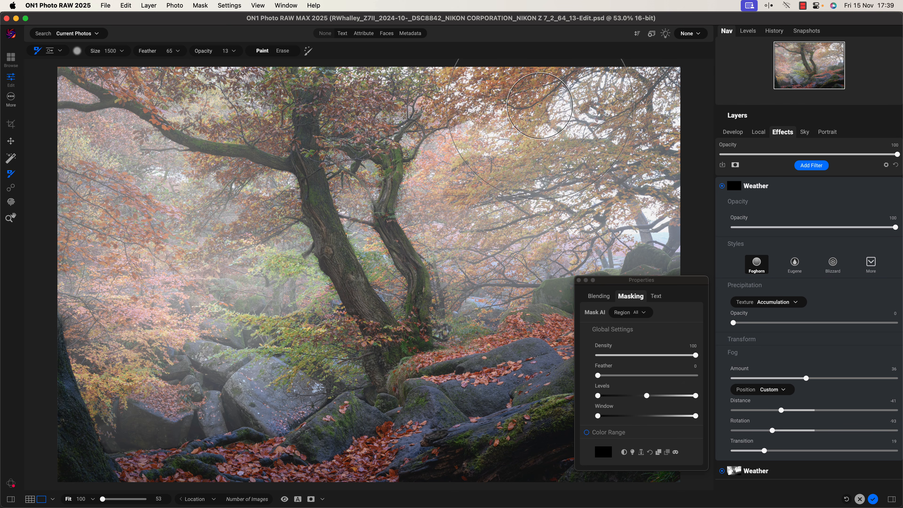
mouse_move(539, 105)
left_mouse_down()
mouse_move(555, 107)
mouse_move(463, 213)
mouse_move(443, 189)
left_mouse_up()
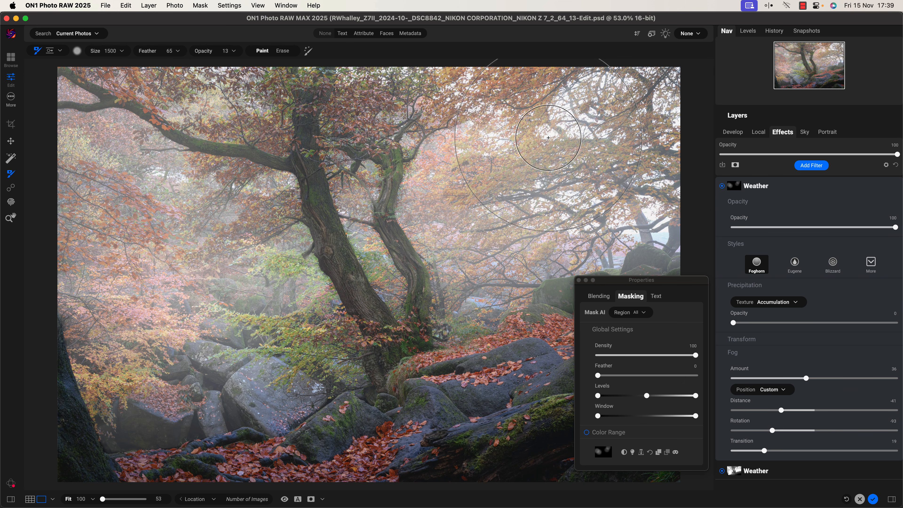
mouse_move(548, 138)
left_mouse_down()
mouse_move(466, 163)
mouse_move(555, 118)
mouse_move(566, 144)
mouse_move(498, 227)
left_mouse_up()
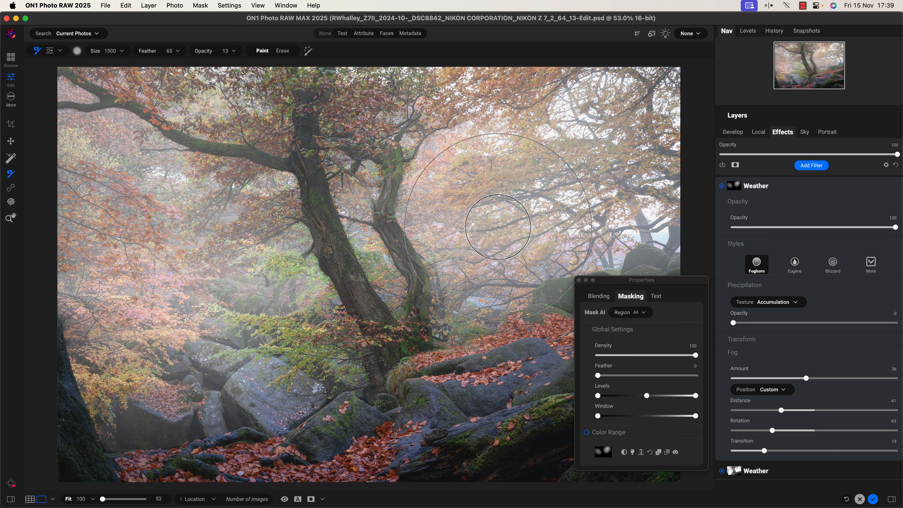
mouse_move(302, 343)
left_mouse_down()
mouse_move(219, 329)
mouse_move(251, 346)
left_mouse_up()
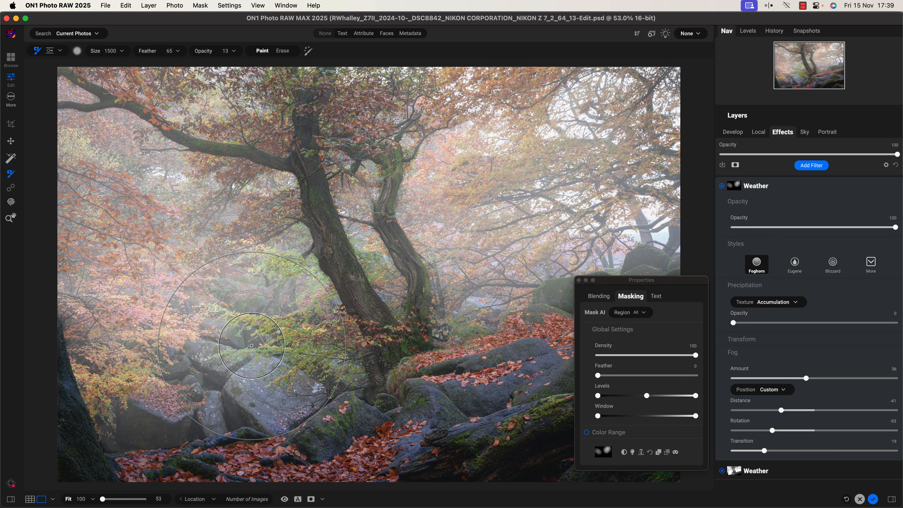